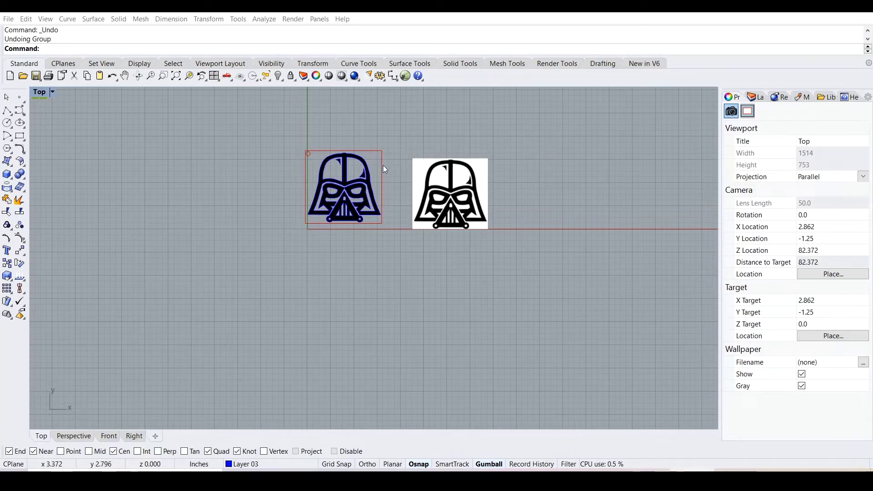
Step: Select the grouped helmet outline curves and move them down below the traced image
click(363, 166)
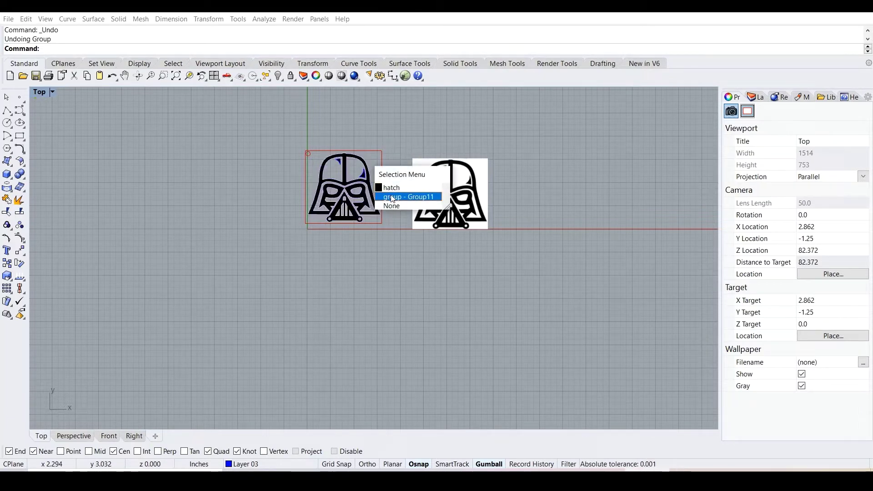
click(393, 199)
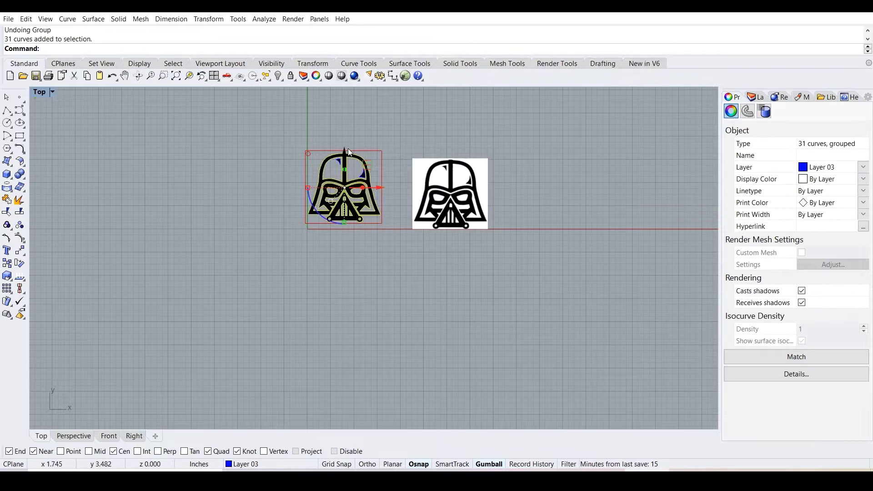
drag(344, 151, 325, 288)
Step: Delete the traced reference image and its hatches, leaving only the outline curves
click(291, 255)
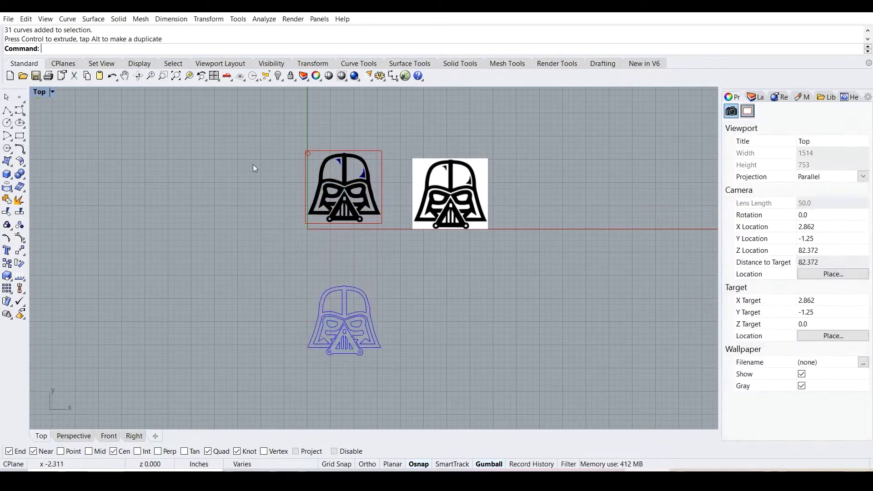
mouse_move(247, 118)
mouse_down()
mouse_move(498, 244)
mouse_move(539, 255)
mouse_up()
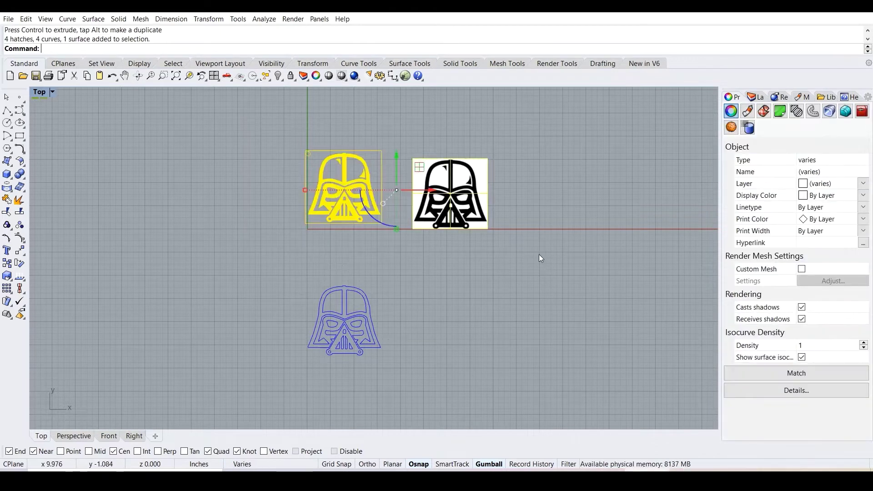
key(Delete)
right_drag(449, 271, 471, 206)
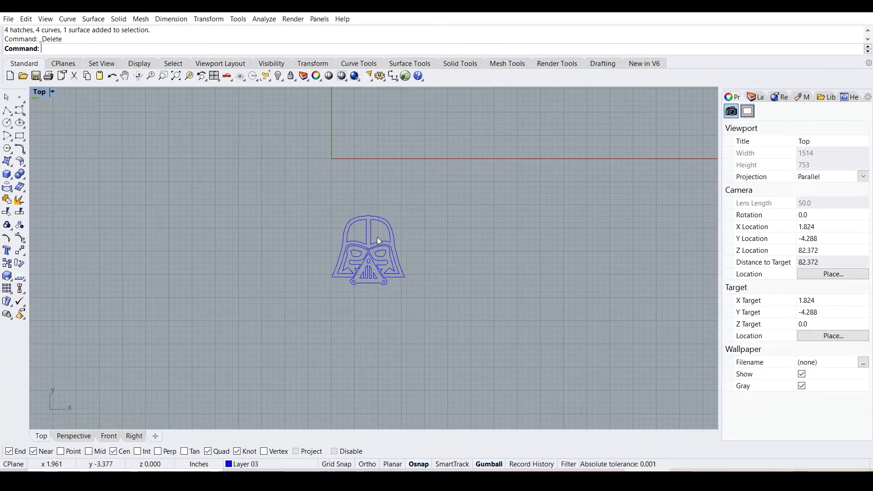
Step: Maximize the Perspective viewport, orbit it, and select all 31 helmet outline curves
double_click(40, 92)
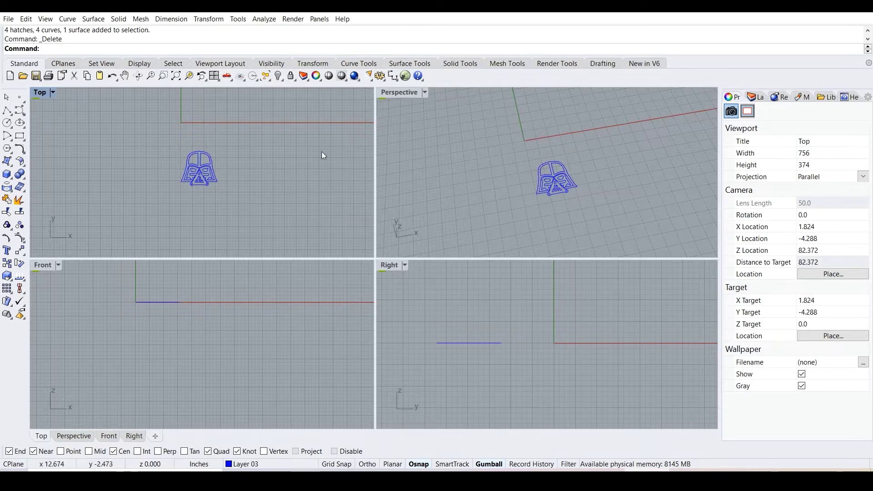
double_click(391, 94)
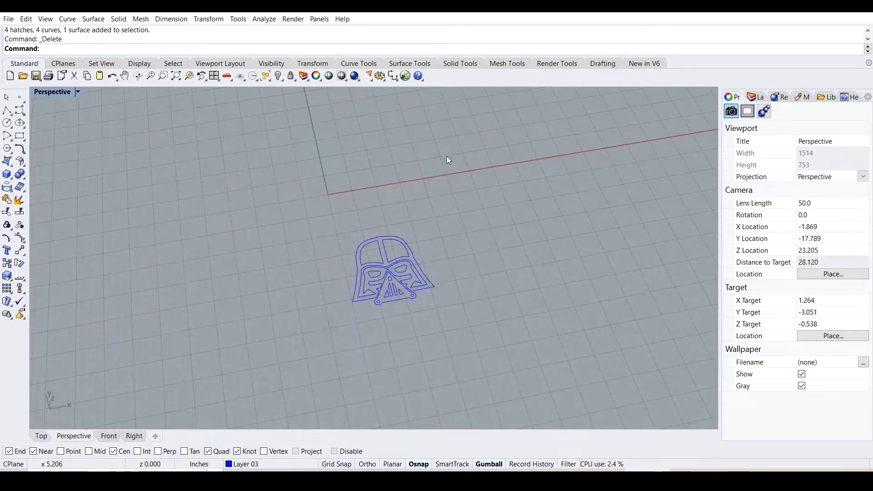
right_drag(466, 170, 456, 148)
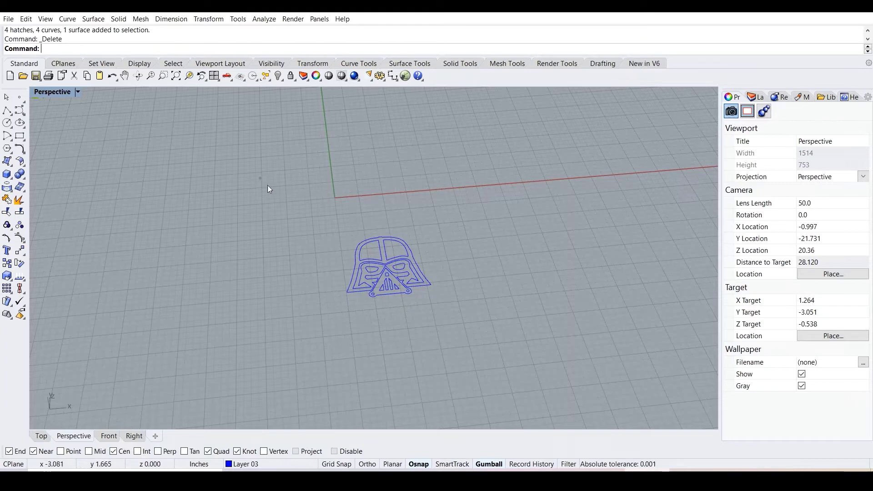
drag(267, 184, 482, 334)
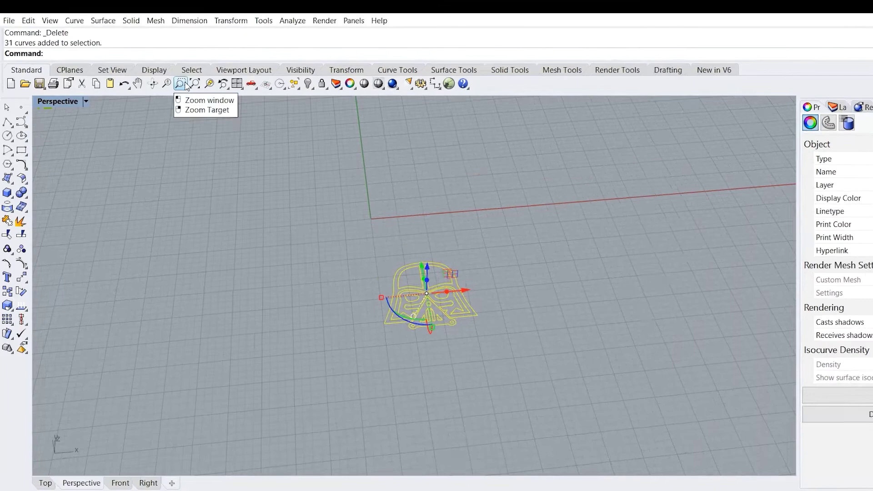
Step: Extrude the selected helmet curves 1 inch upward with ExtrudeCrv
text(ExtrudeCrv)
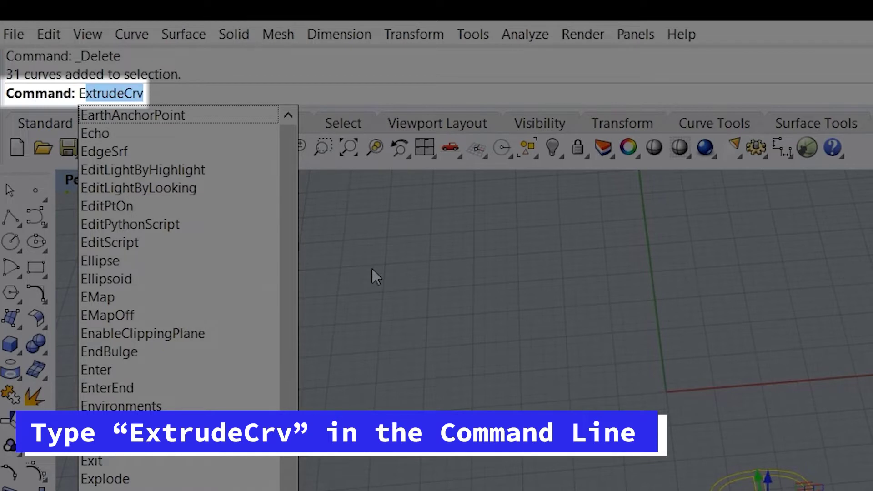
key(Return)
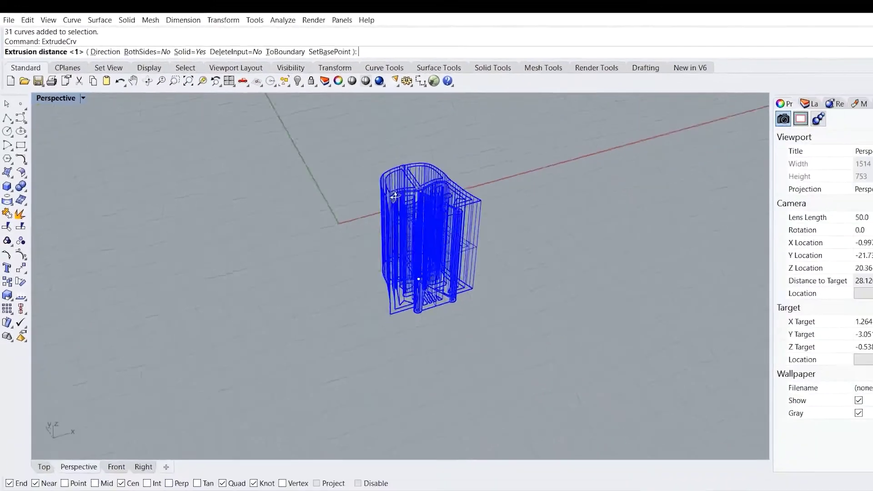
right_drag(395, 196, 435, 160)
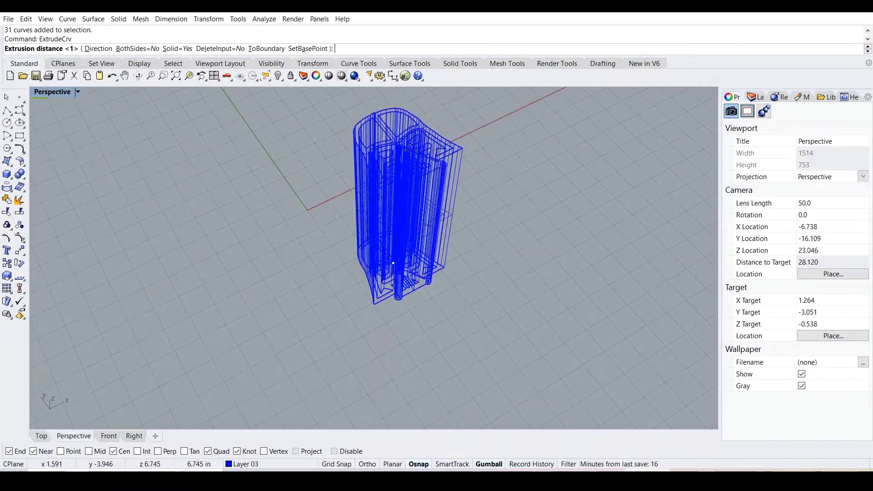
right_drag(394, 263, 411, 184)
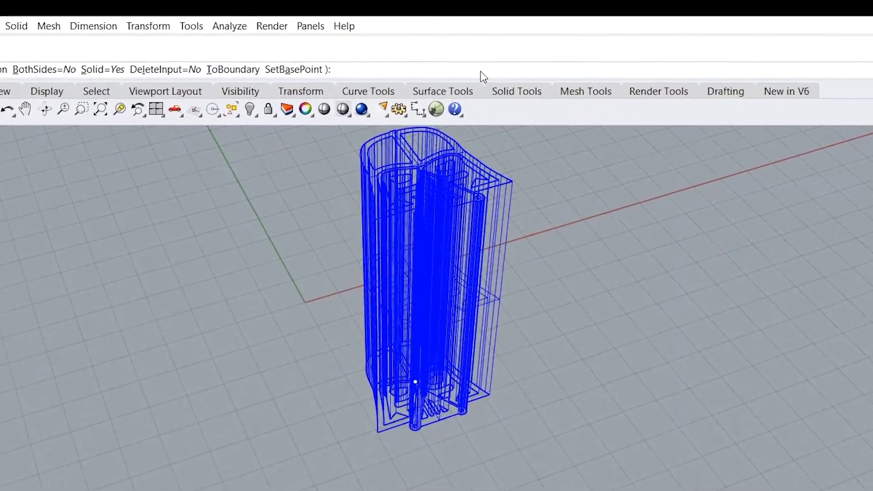
text(1)
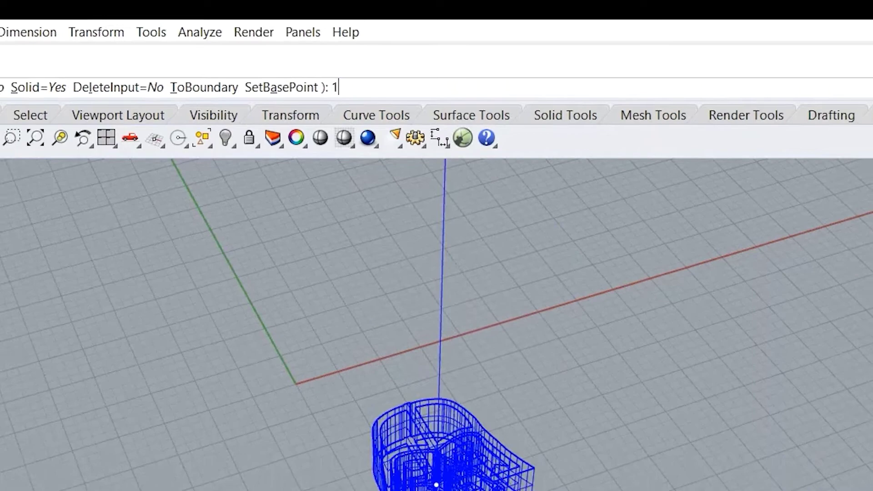
key(Return)
key(Escape)
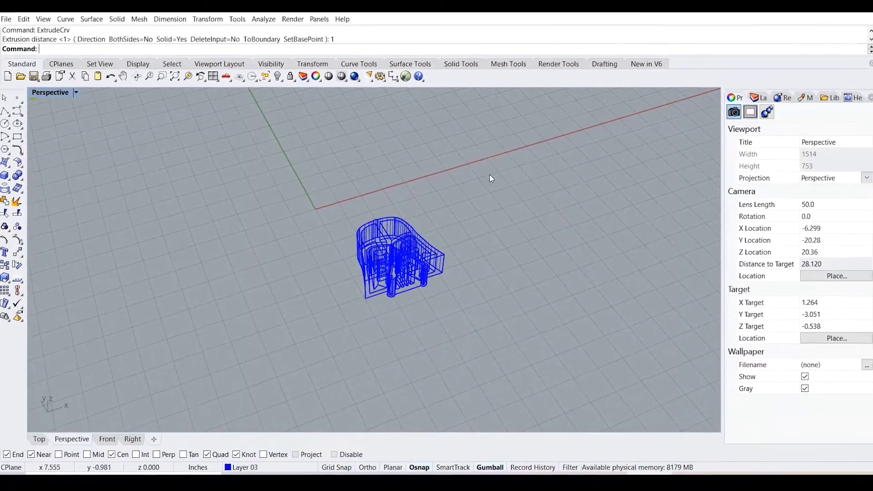
right_drag(491, 178, 448, 136)
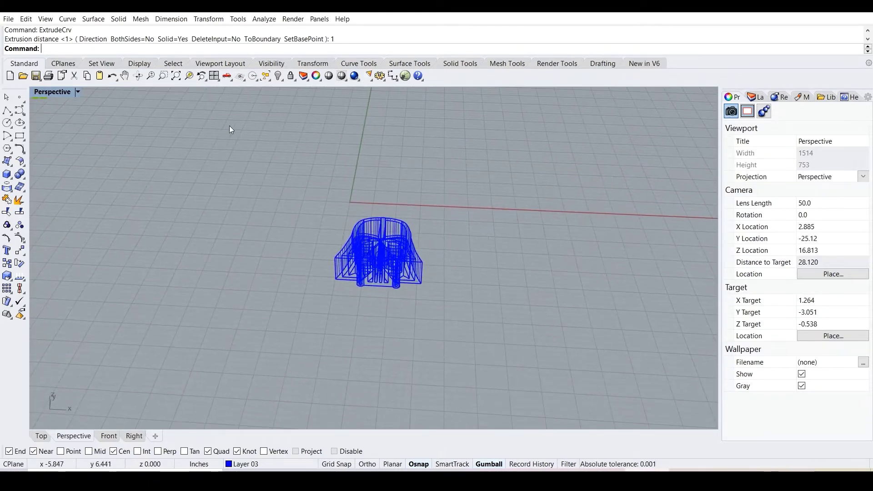
Step: Set the Perspective viewport's display mode to Shaded
click(80, 93)
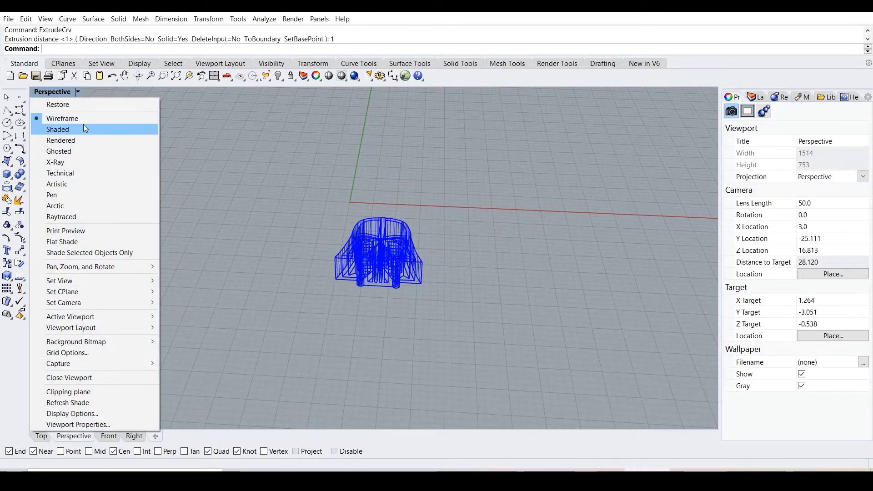
right_drag(378, 237, 396, 260)
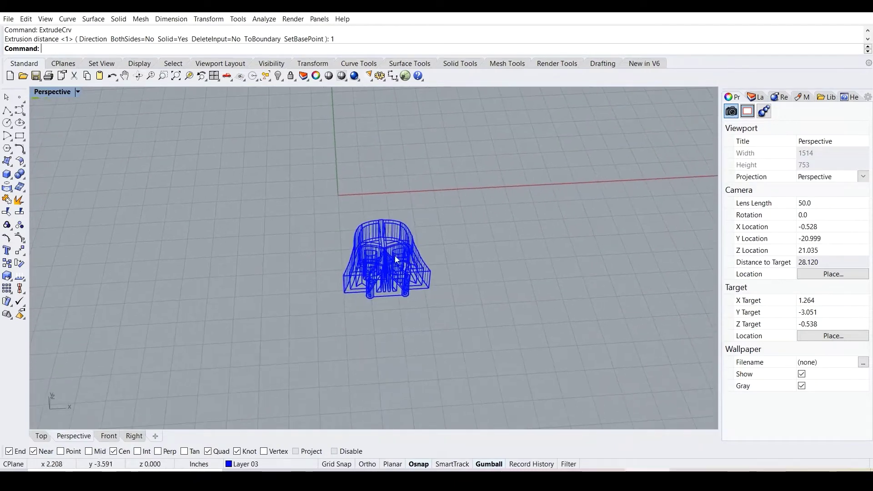
click(77, 93)
click(86, 131)
mouse_move(200, 176)
right_down()
mouse_move(273, 156)
mouse_move(200, 156)
mouse_move(192, 189)
mouse_move(218, 201)
mouse_move(260, 201)
mouse_move(269, 178)
mouse_move(234, 156)
mouse_move(199, 162)
mouse_move(218, 231)
mouse_move(204, 191)
right_up()
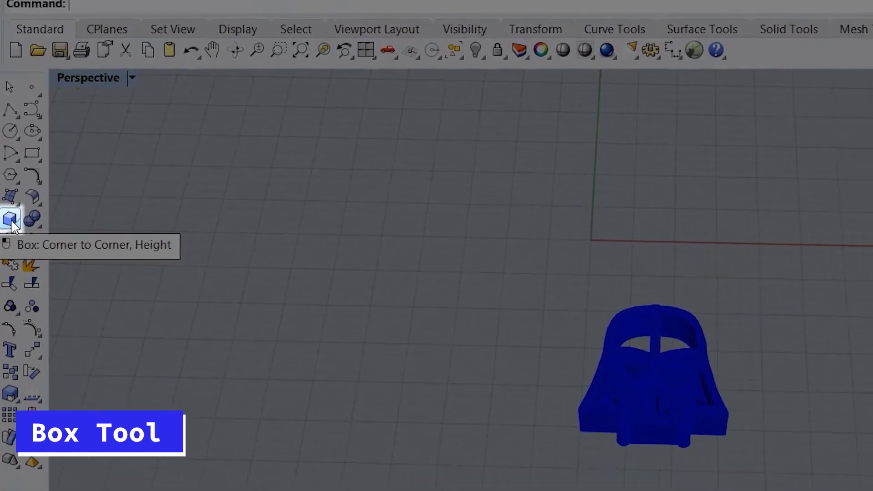
Step: In the maximized Top view, place the box's base corners around the helmet
click(13, 239)
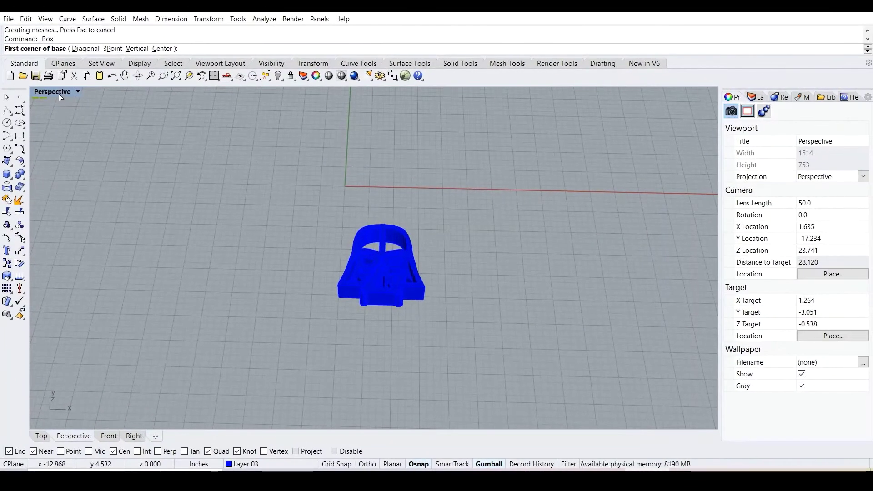
double_click(59, 94)
key(ctrl+z)
double_click(40, 92)
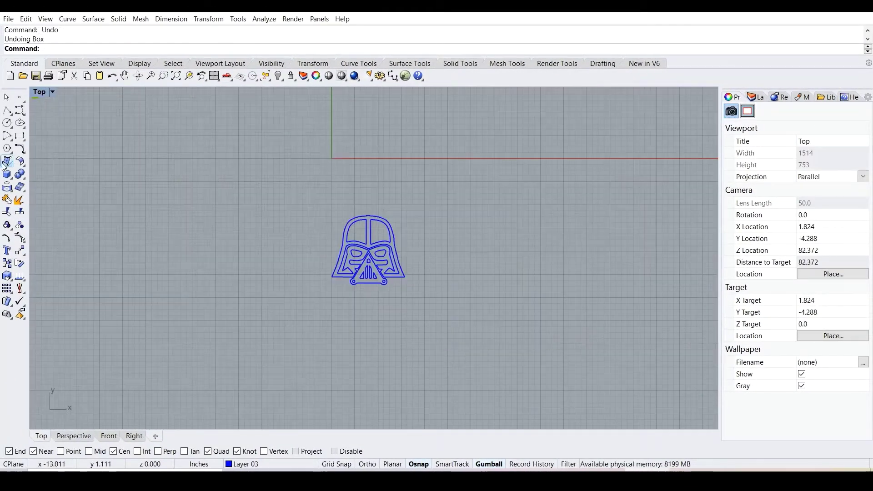
click(7, 161)
click(312, 189)
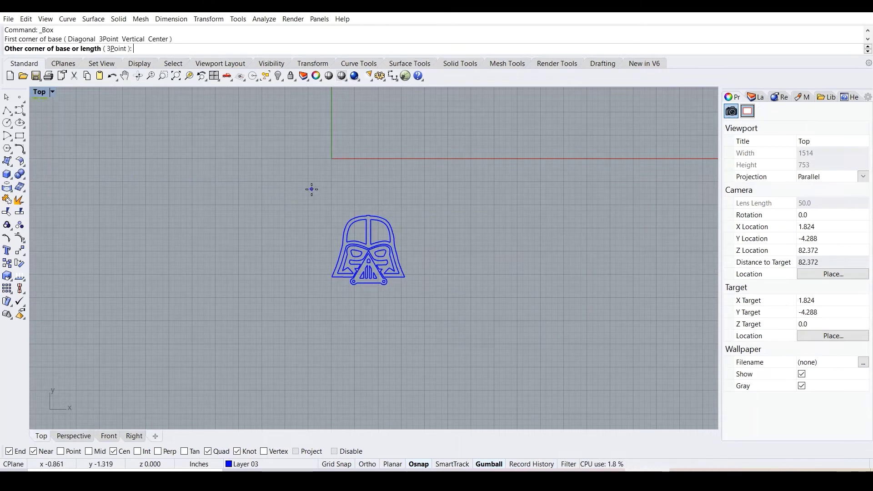
click(427, 311)
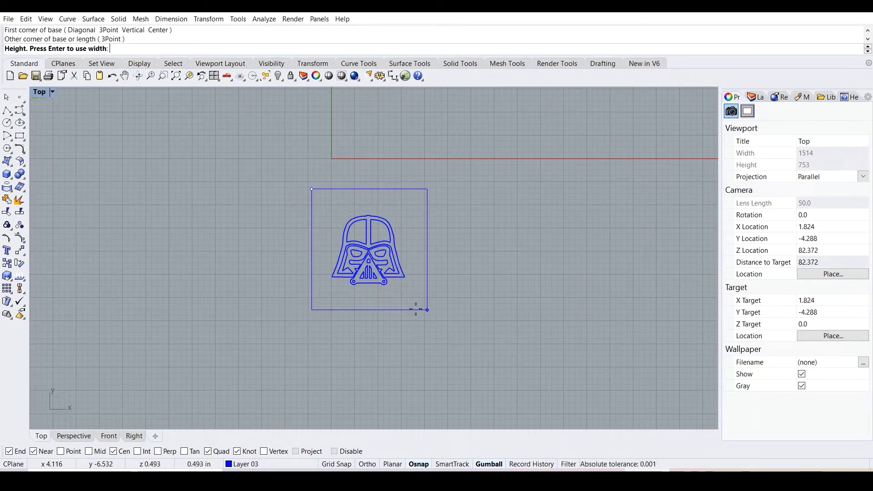
Step: Switch to the maximized Perspective view and give the box a 1-inch height
double_click(45, 93)
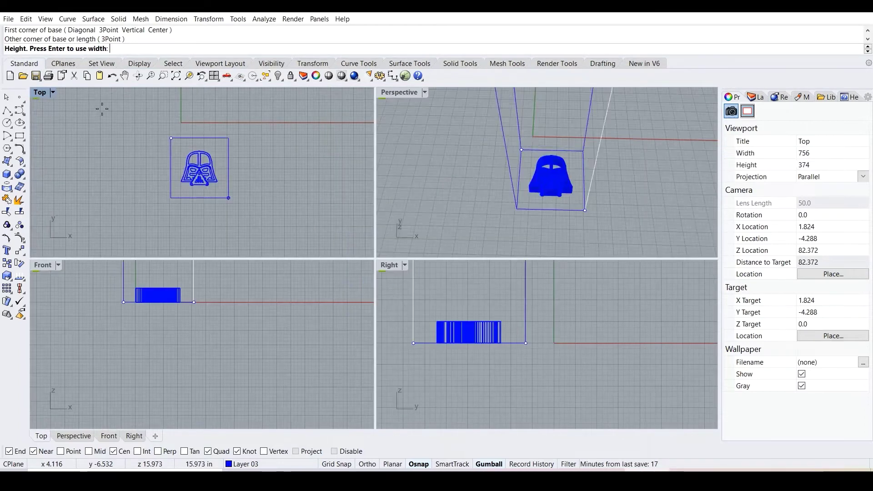
double_click(402, 91)
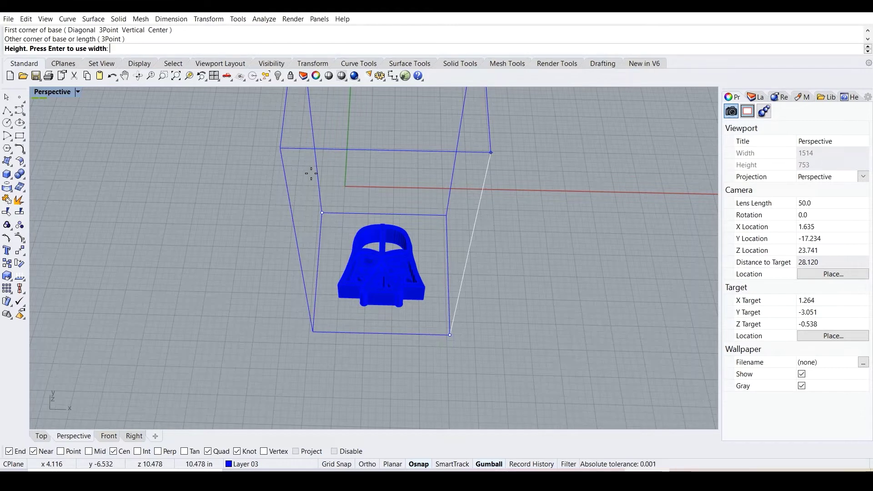
text(1)
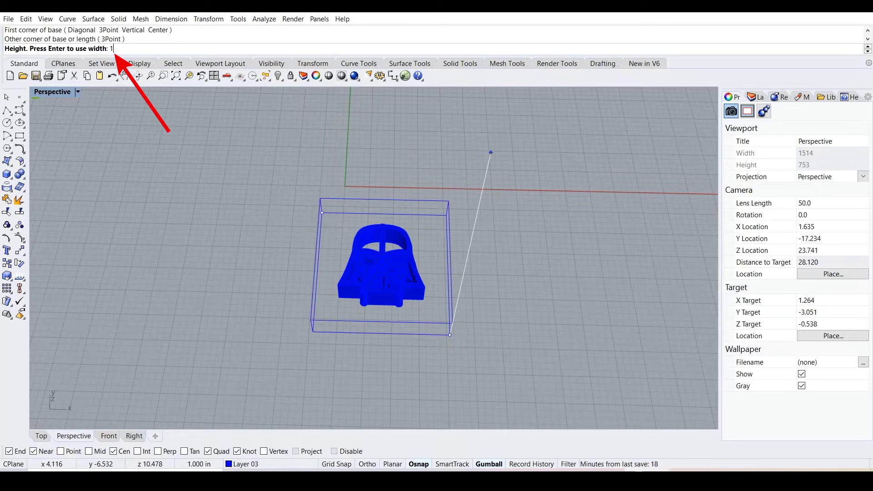
key(Return)
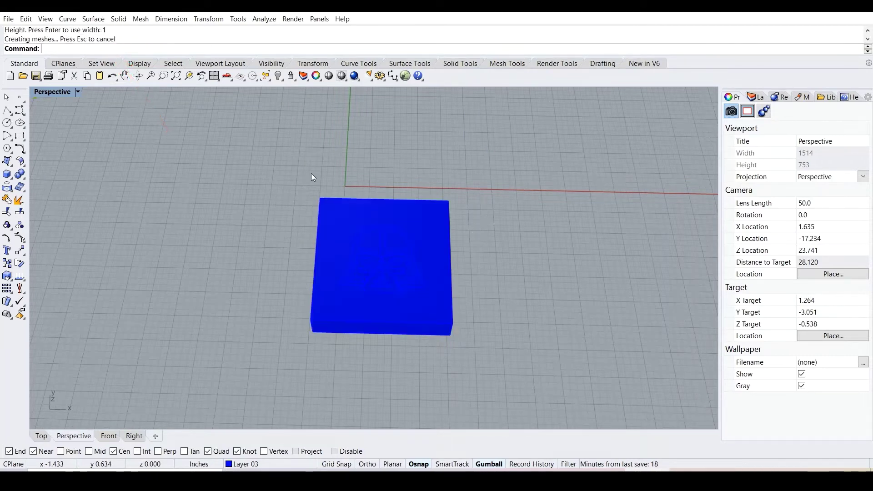
right_drag(503, 184, 501, 216)
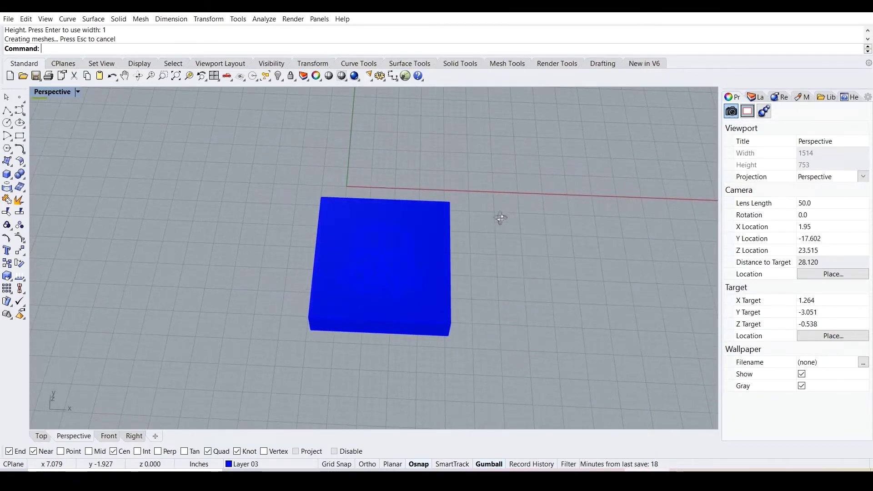
click(394, 234)
click(491, 190)
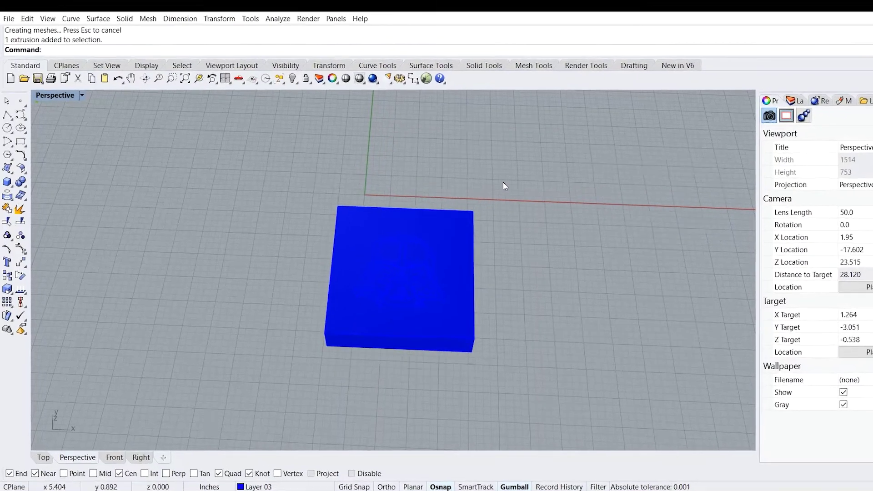
Step: Boolean-difference the Vader helmet out of the blue box
text(BooleanDifference)
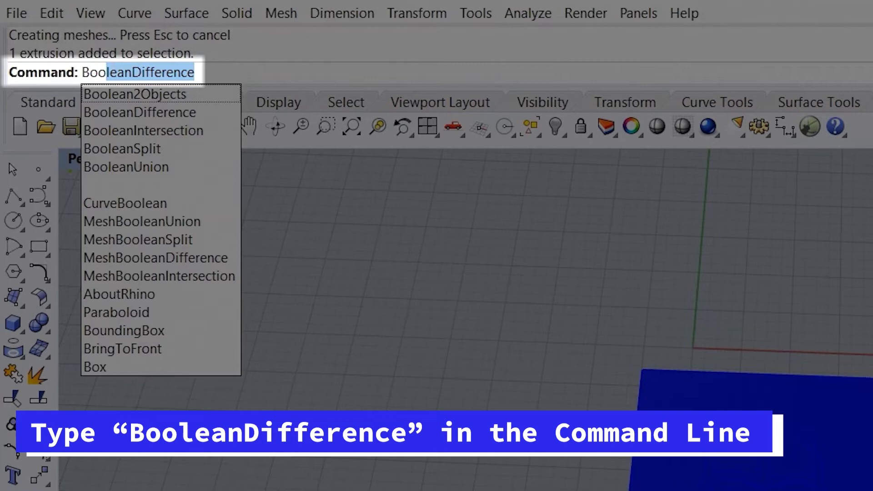
key(Return)
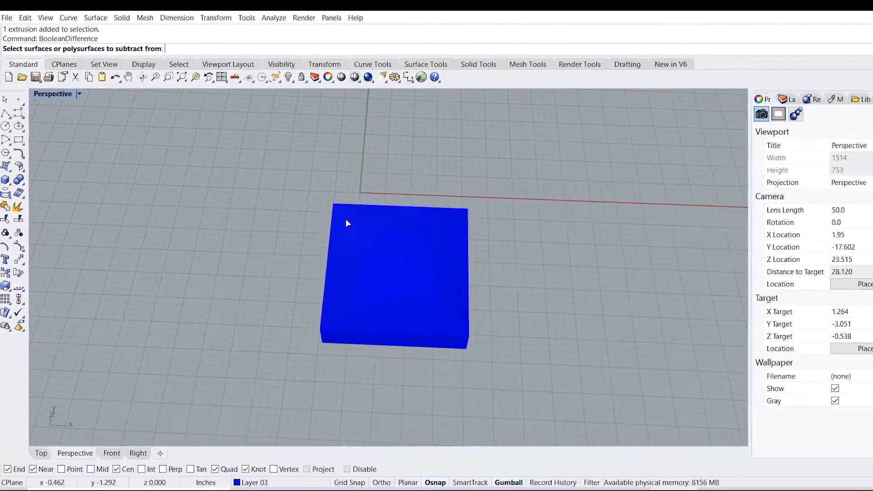
click(341, 218)
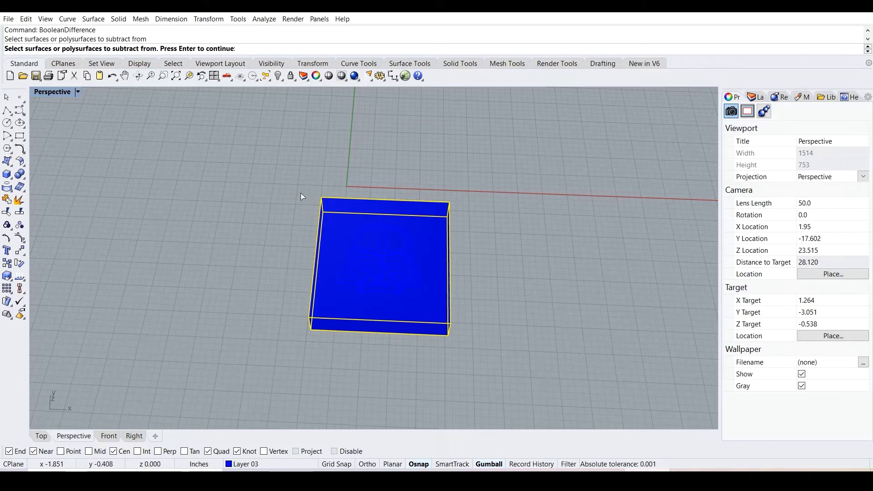
key(Return)
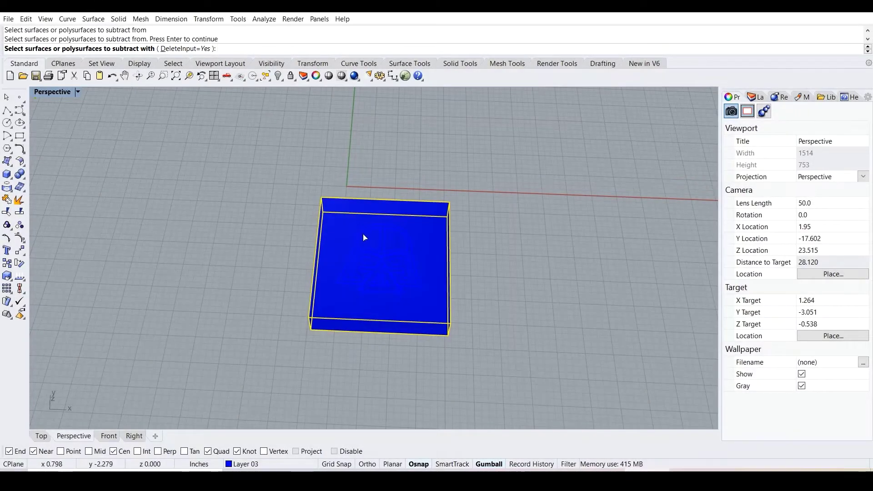
click(364, 238)
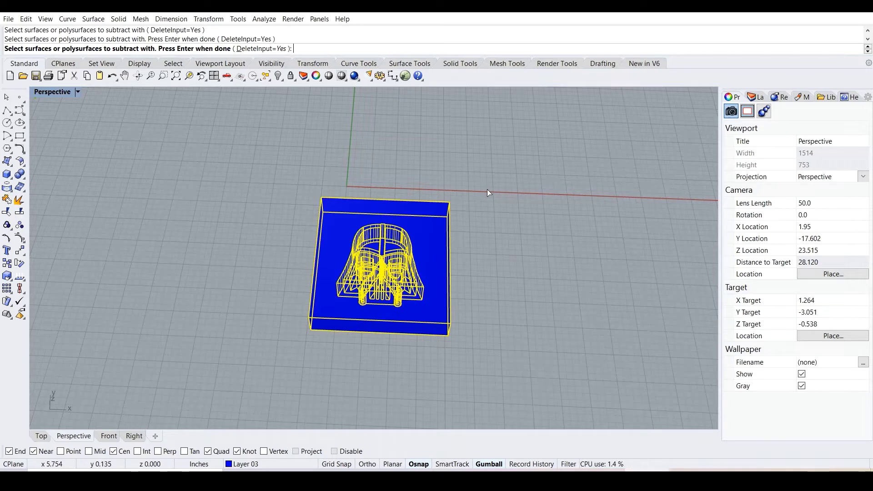
key(Return)
right_drag(487, 189, 532, 220)
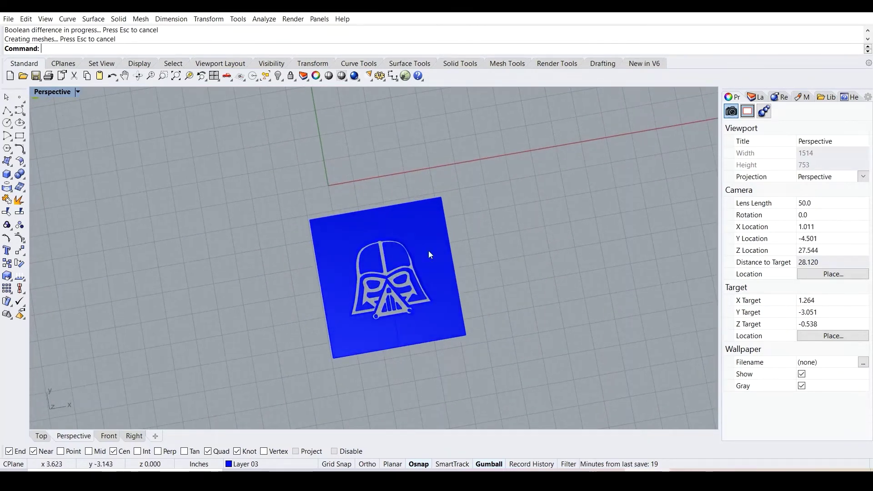
scroll(385, 255, up, 3)
click(392, 253)
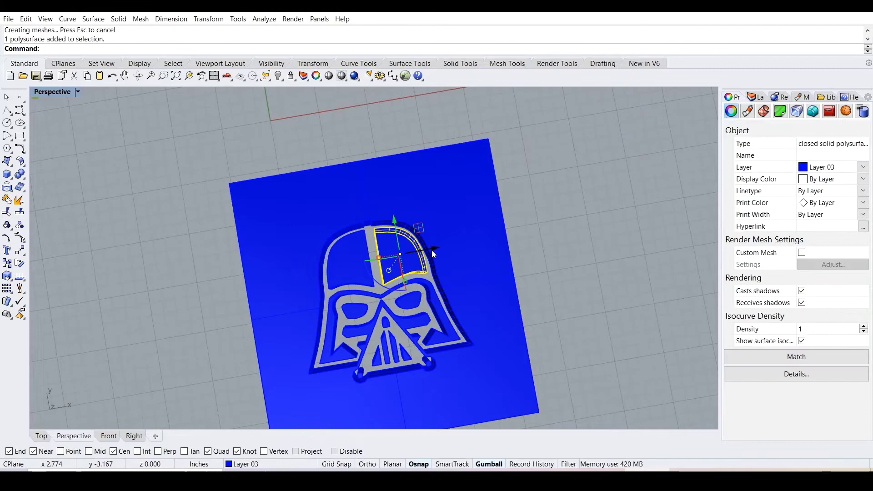
click(453, 227)
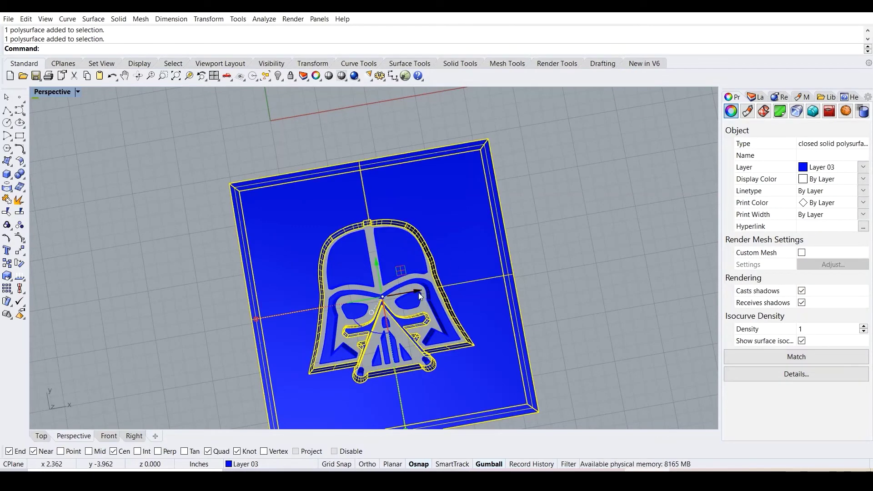
click(408, 254)
drag(435, 247, 615, 244)
right_drag(615, 244, 644, 307)
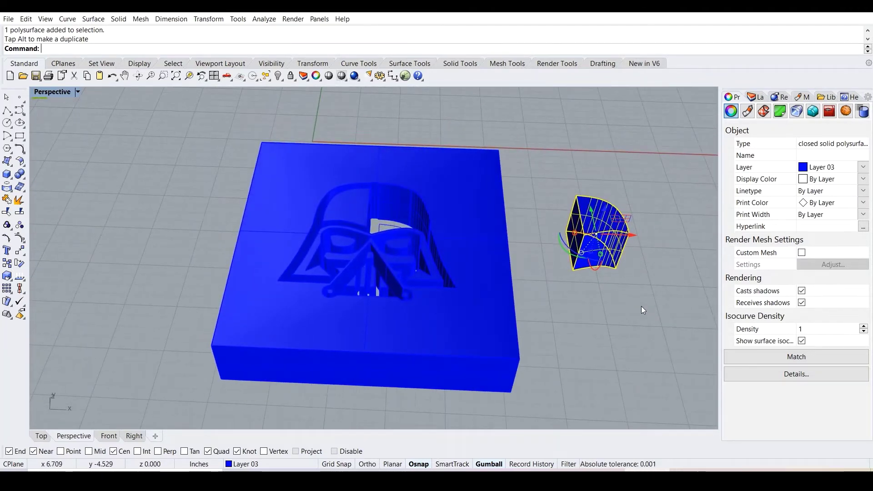
key(ctrl+z)
key(Escape)
right_drag(623, 289, 580, 178)
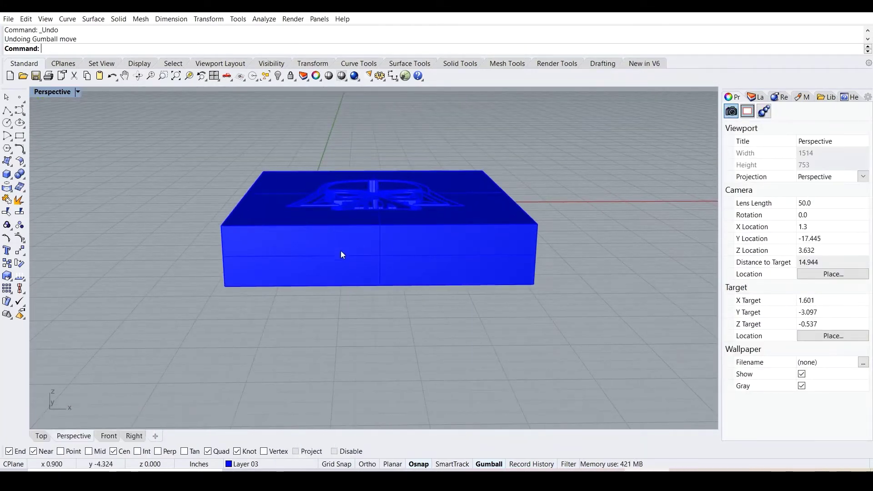
Step: Orbit over the carved box, then maximize the Top viewport to view it from above
right_drag(585, 210, 450, 251)
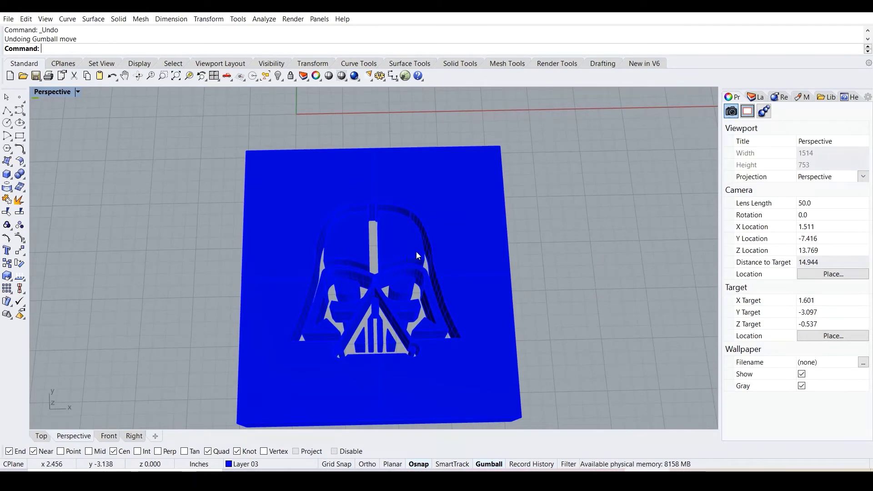
right_drag(413, 264, 415, 277)
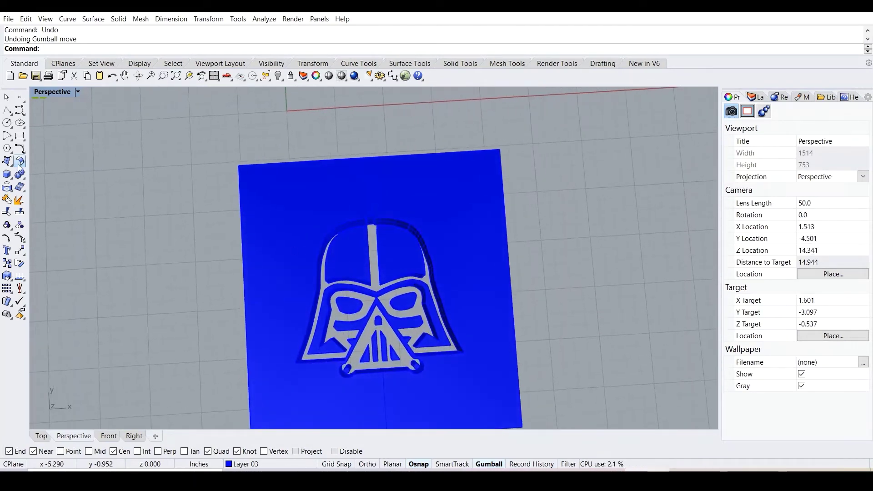
double_click(52, 90)
double_click(40, 93)
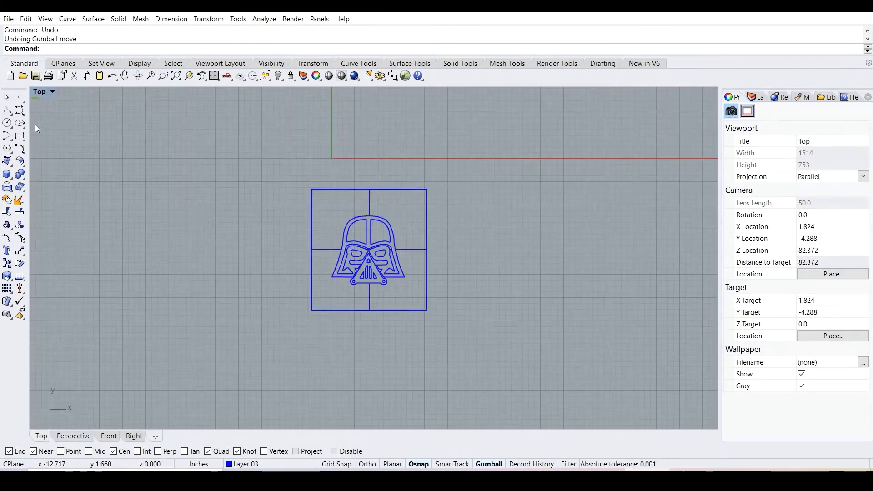
Step: Draw a 0.5-inch-tall box snapped to the carved block's square corners
click(11, 175)
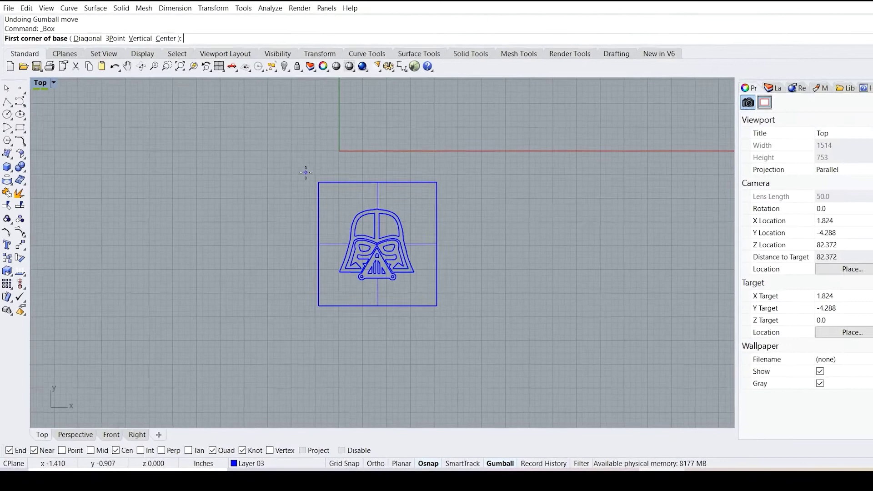
click(309, 186)
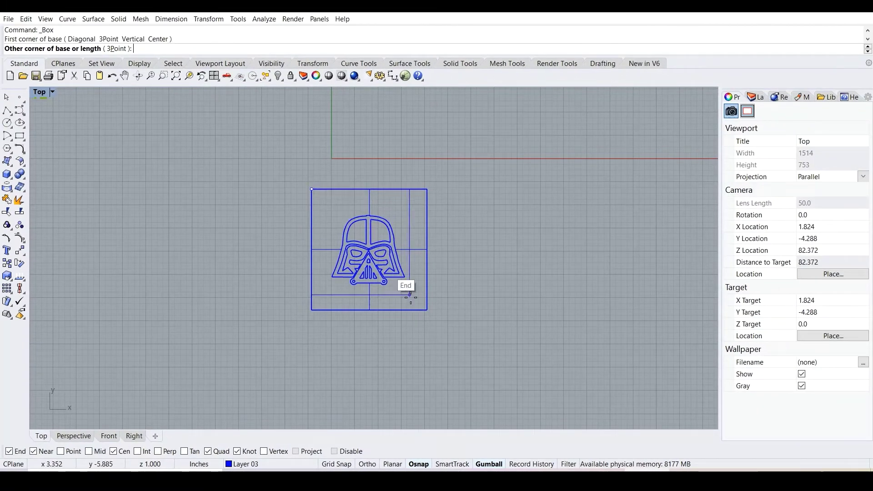
click(425, 308)
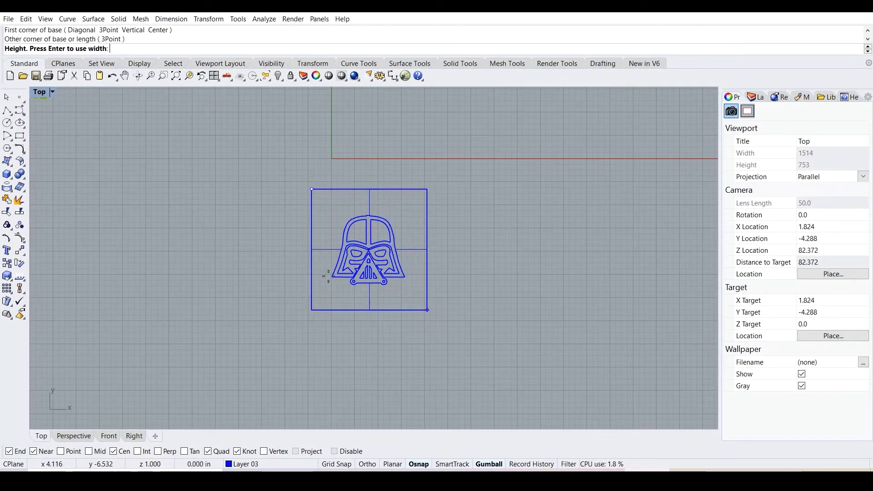
double_click(45, 95)
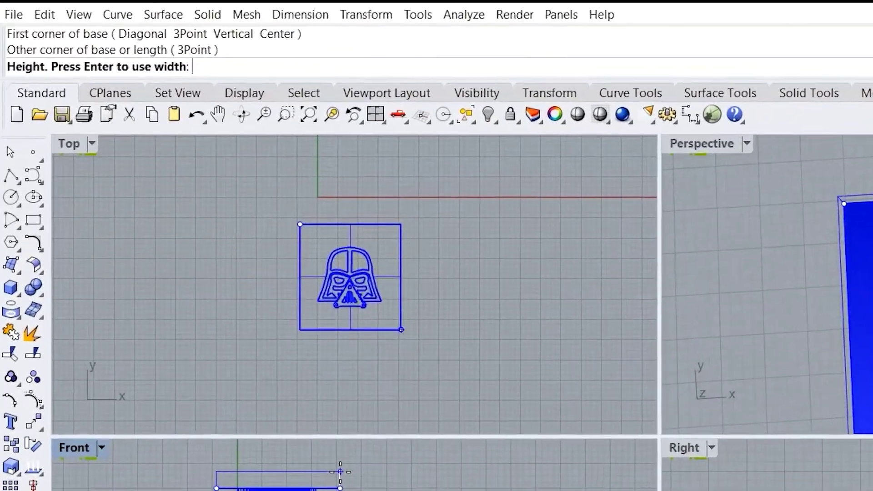
text(0.5)
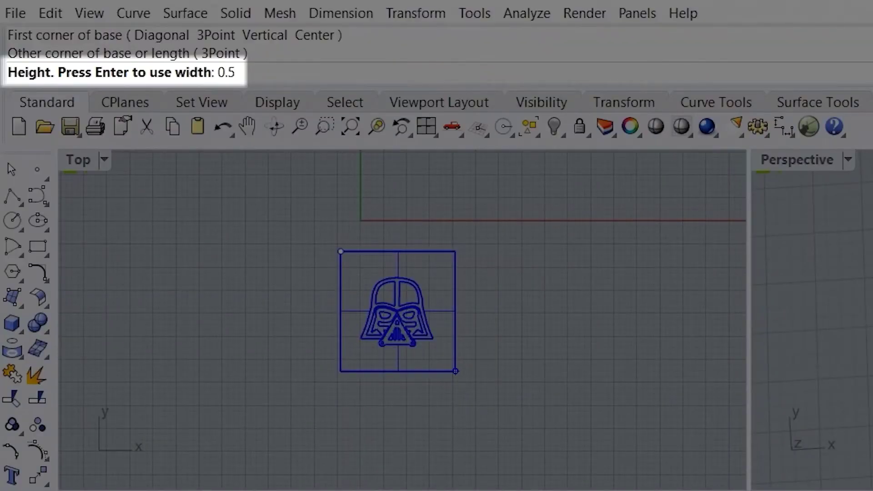
key(Return)
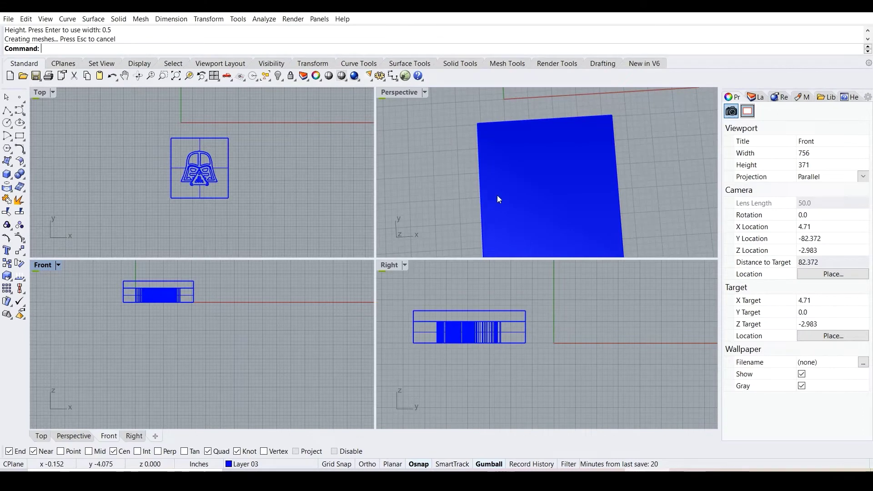
Step: In the maximized Front view, move the 0.5-inch box down 1 inch using the gumball
right_drag(498, 199, 420, 134)
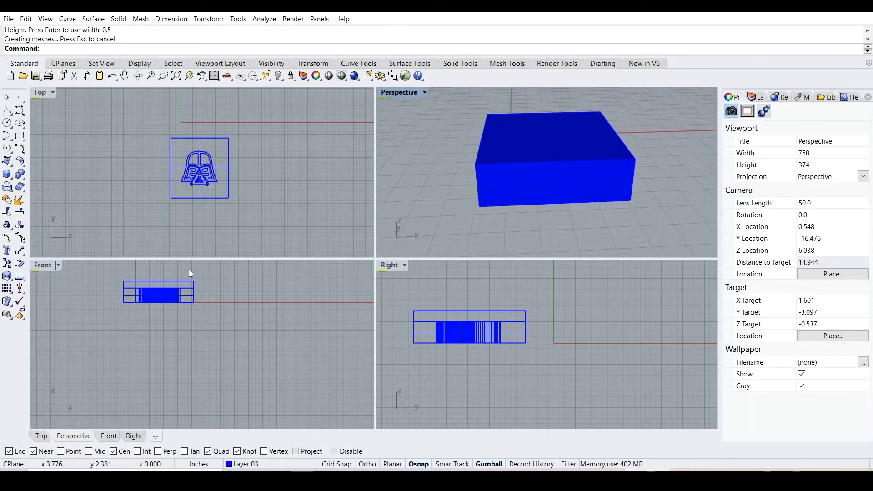
click(46, 266)
double_click(46, 266)
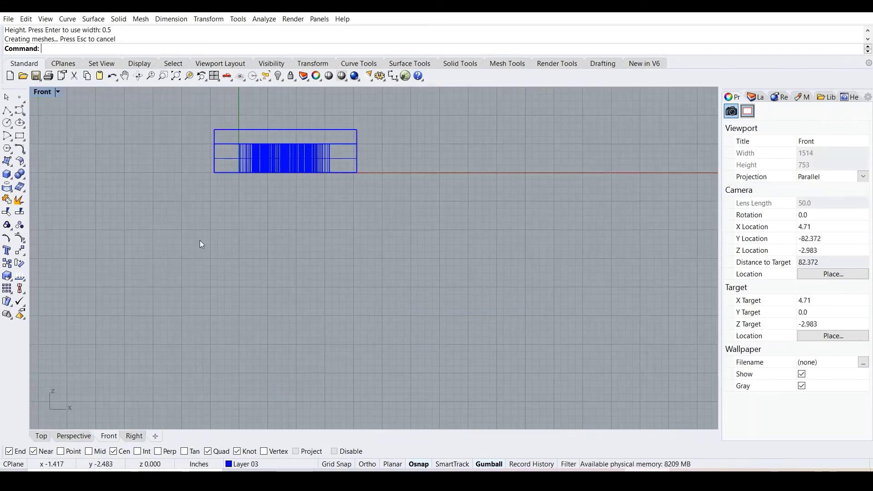
click(283, 129)
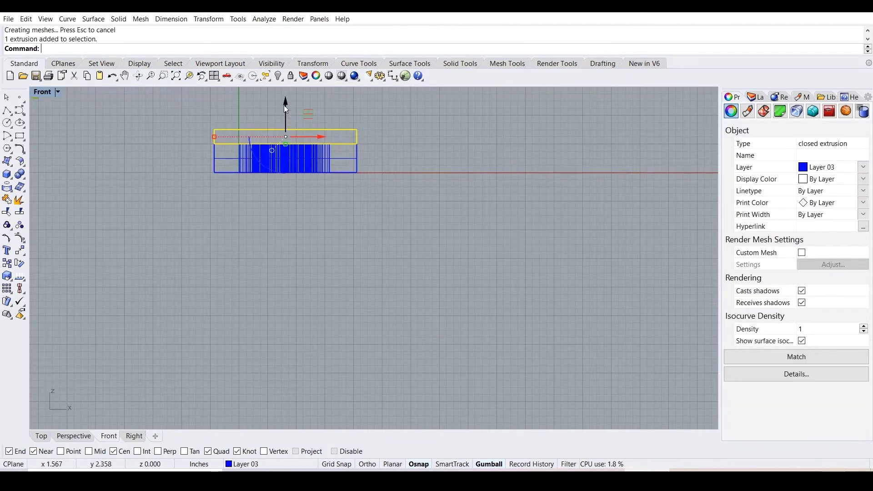
drag(285, 100, 284, 130)
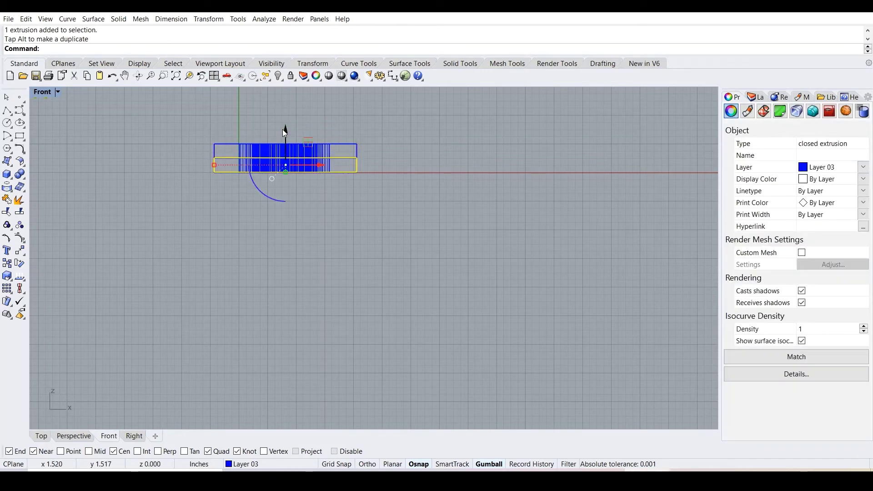
key(ctrl+z)
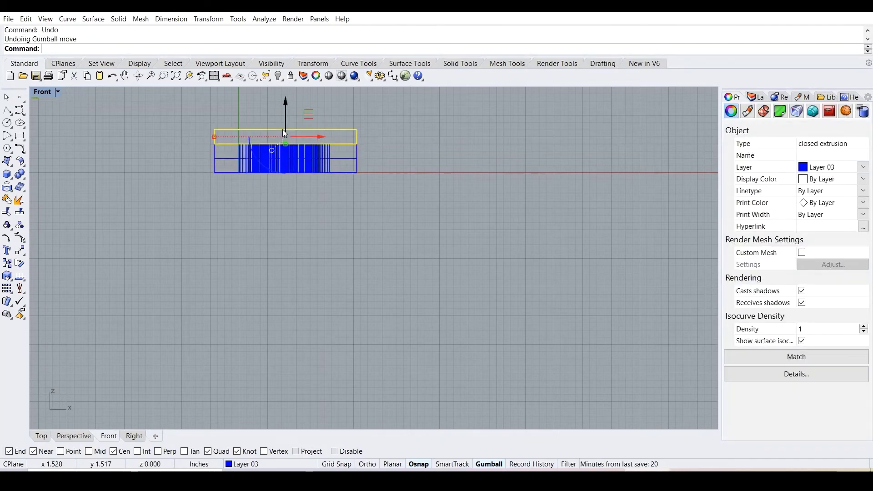
click(287, 104)
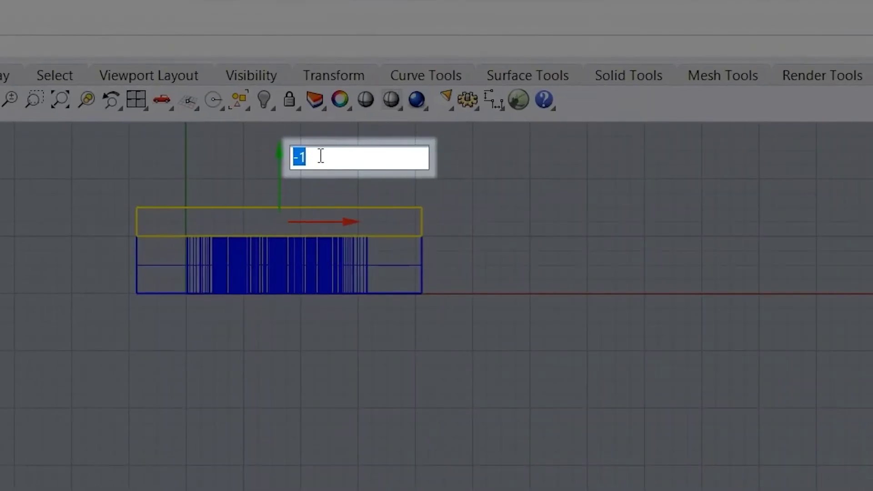
click(321, 155)
key(Return)
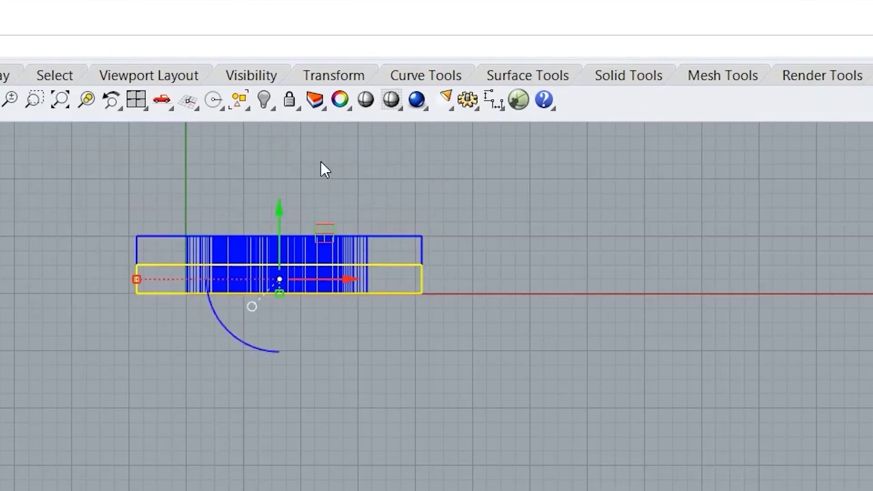
Step: Maximize the Perspective view and orbit to inspect the finished block
key(ctrl+z)
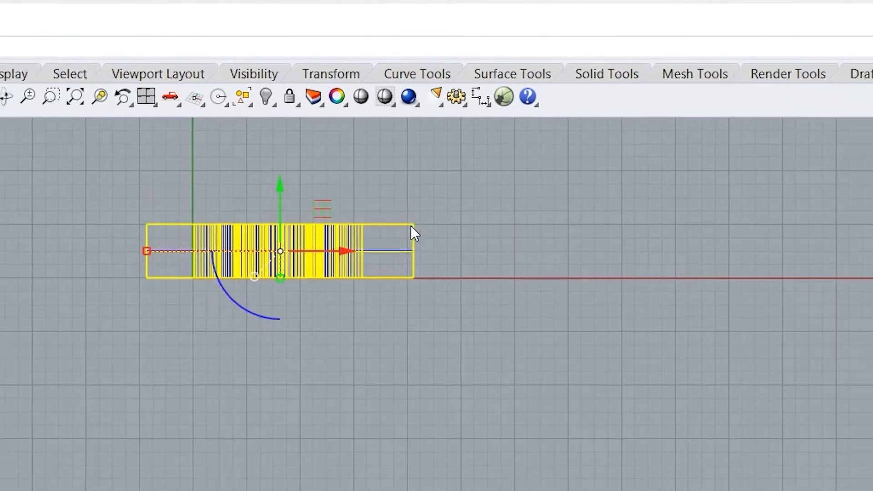
key(Escape)
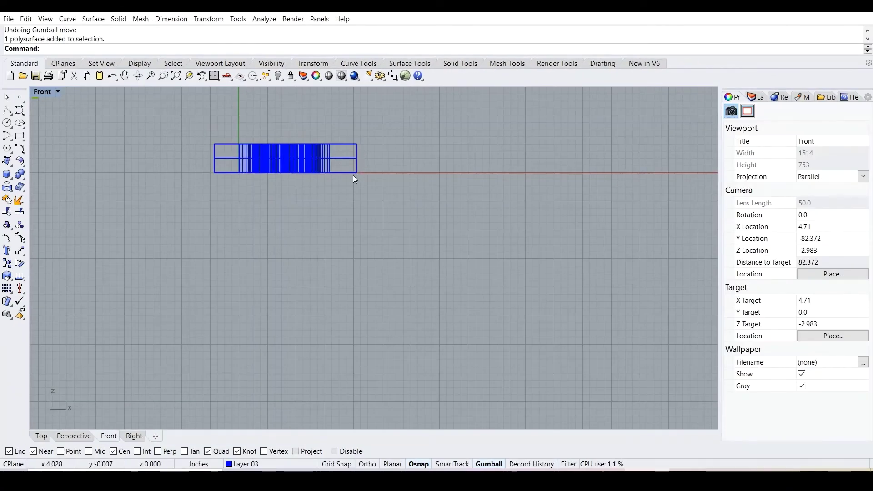
scroll(355, 180, up, 3)
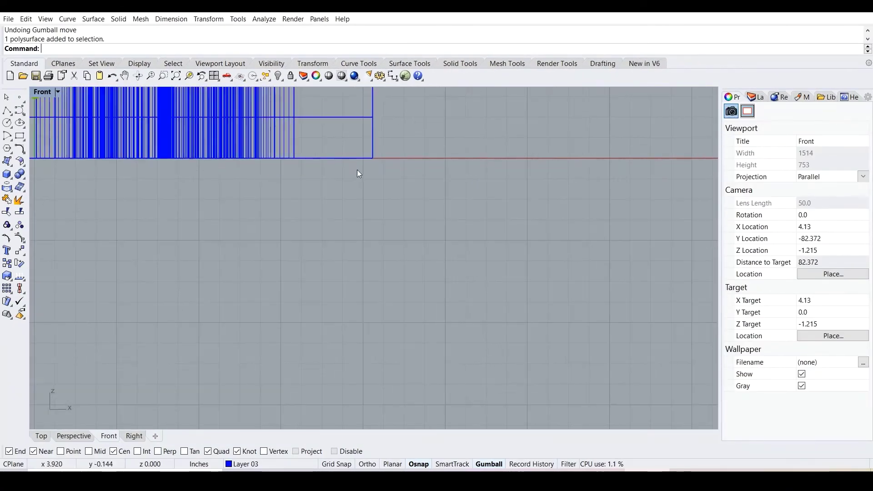
double_click(47, 95)
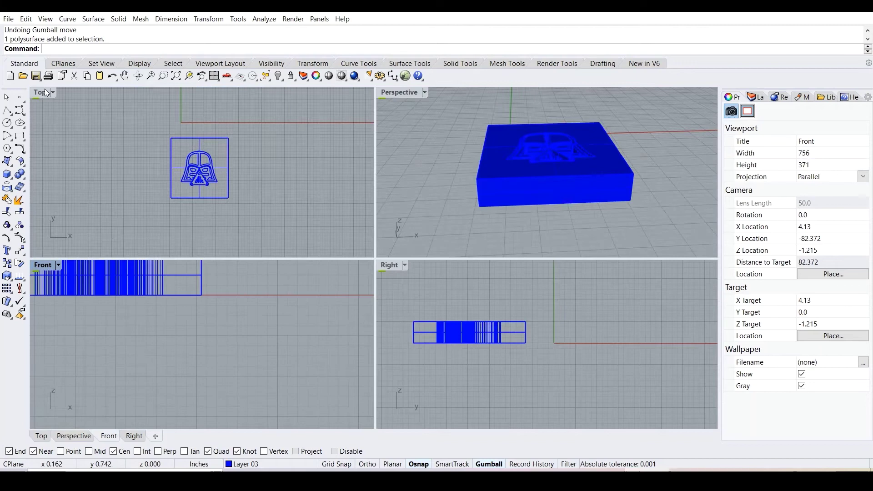
double_click(395, 92)
right_drag(397, 140, 392, 201)
scroll(388, 193, down, 3)
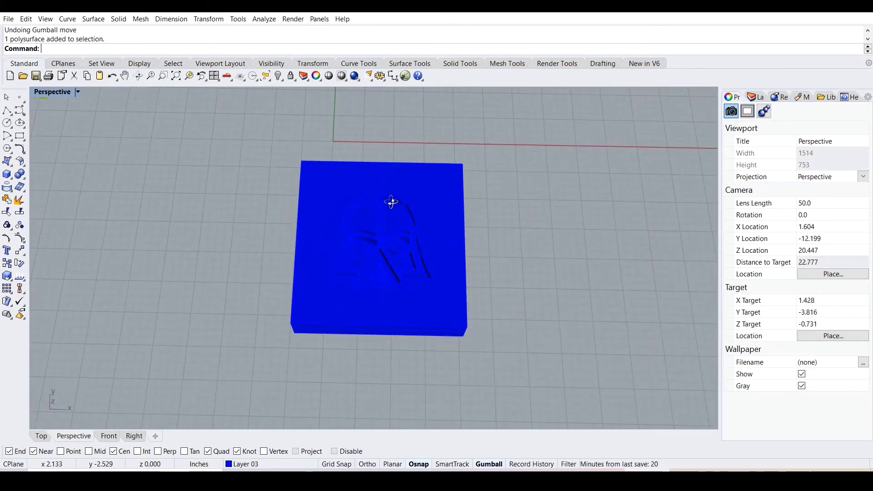